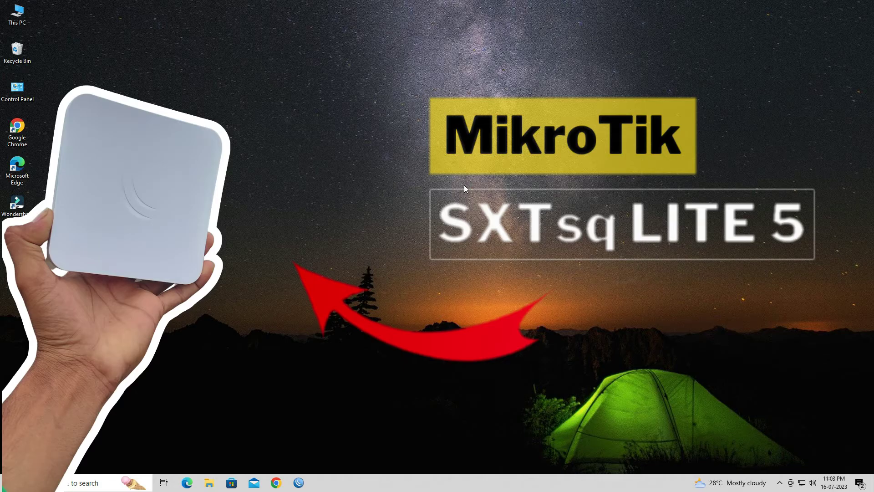
Step: Launch WinBox and connect to the discovered RouterOS device by its MAC address
right_click(301, 247)
left_click(330, 273)
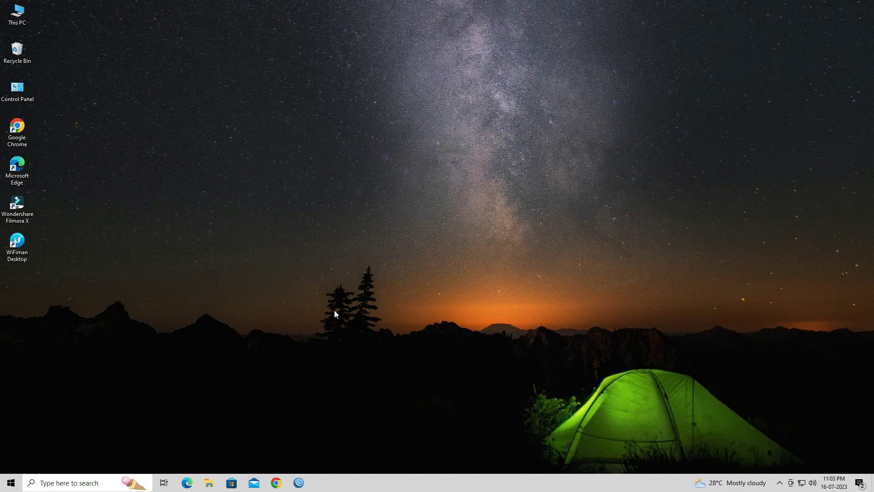
left_click(299, 482)
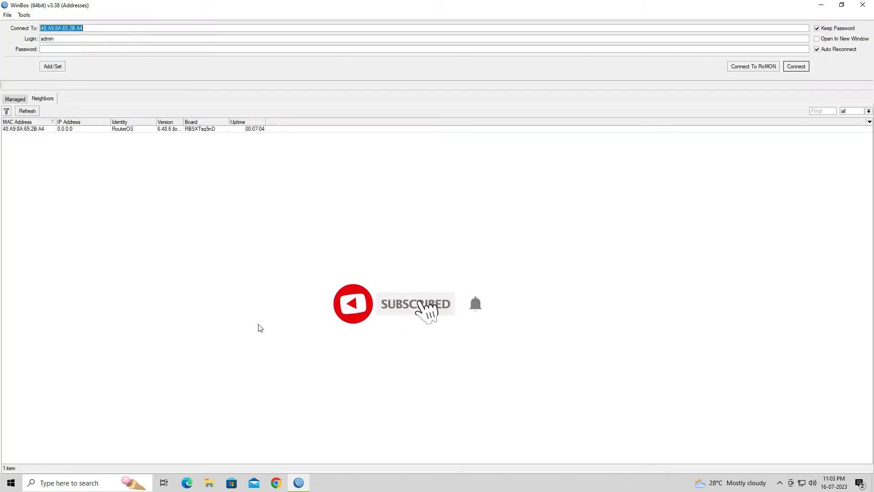
left_click(85, 132)
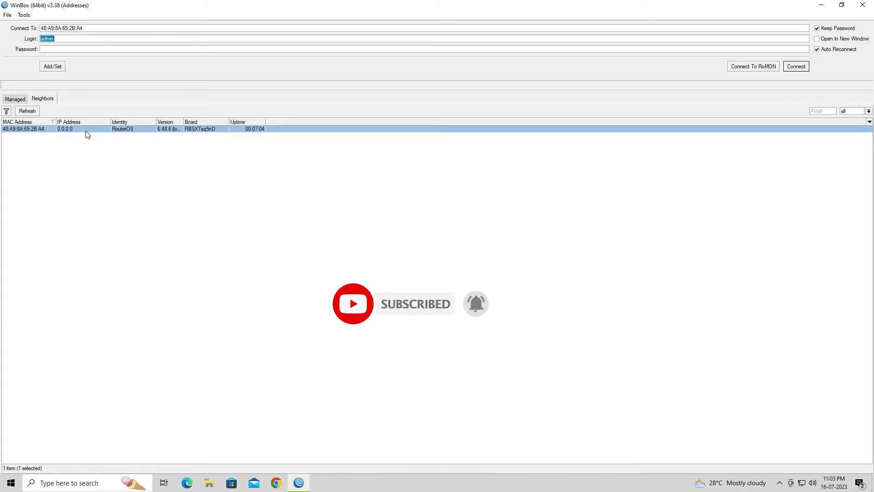
left_click(32, 131)
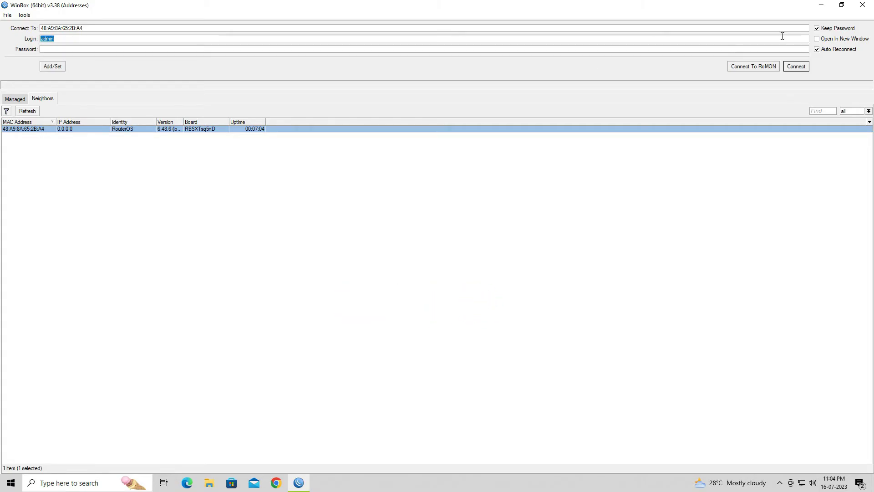
left_click(795, 68)
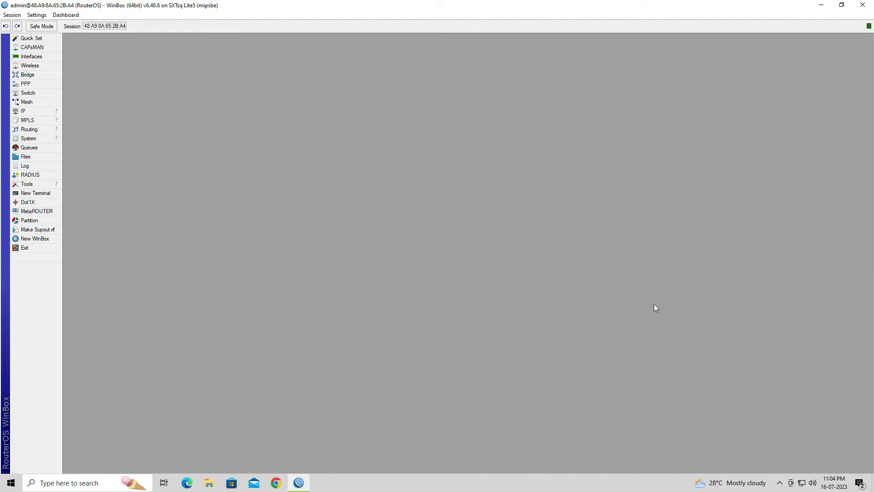
left_click(46, 38)
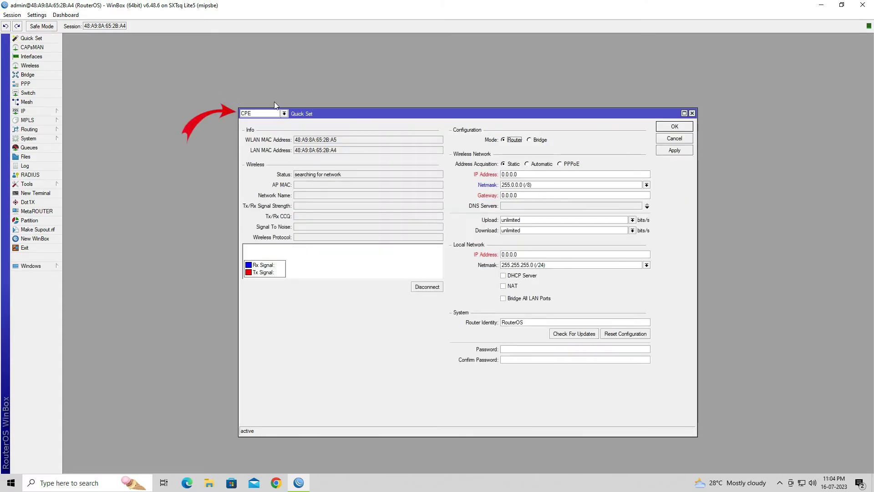
Step: Switch the Quick Set mode to PTP Bridge AP
left_click(284, 114)
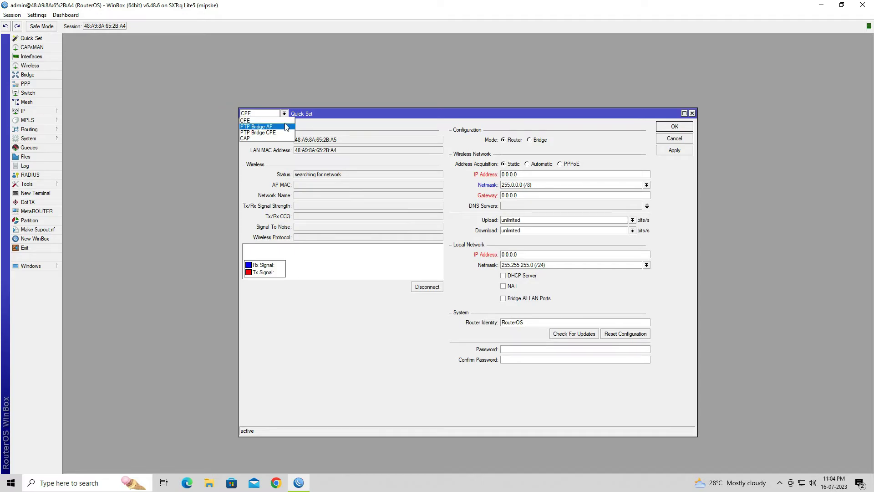
left_click(286, 126)
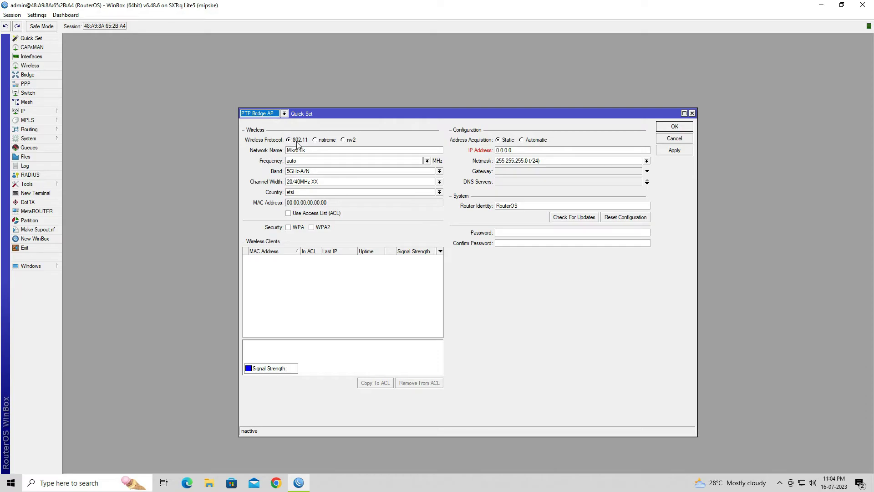
Step: Name the network MPW_VIP_AP, with frequency 5500 MHz and band 5GHz-A/N
left_click_drag(317, 150, 286, 153)
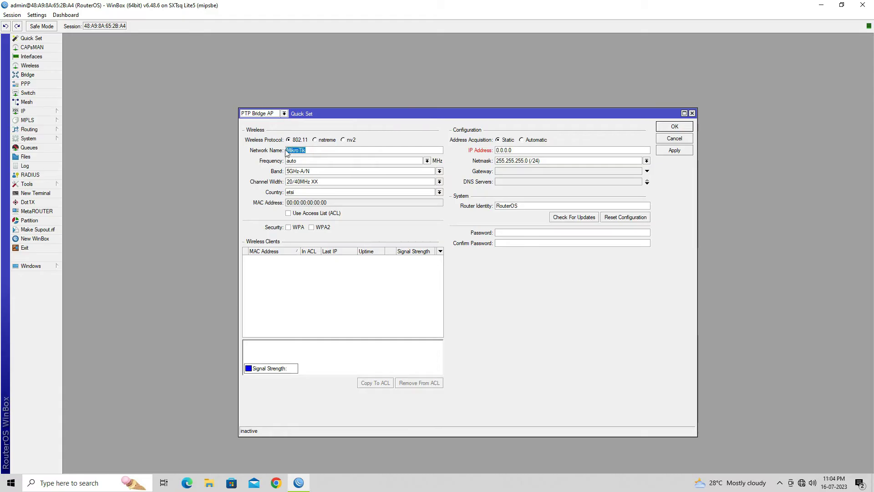
type("MPW_VIP_AP")
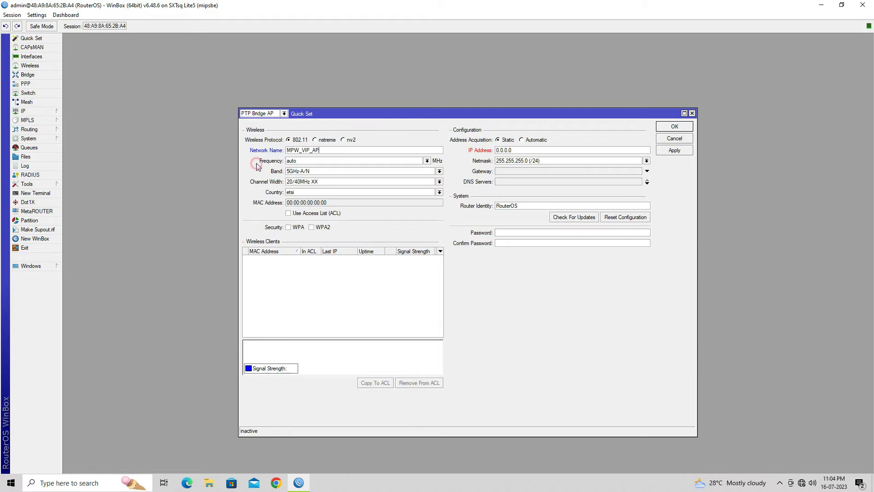
left_click(427, 161)
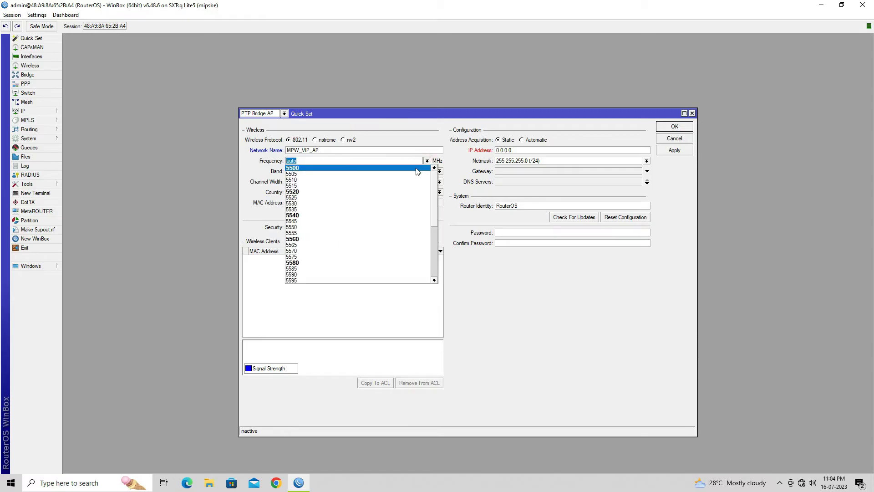
left_click(416, 168)
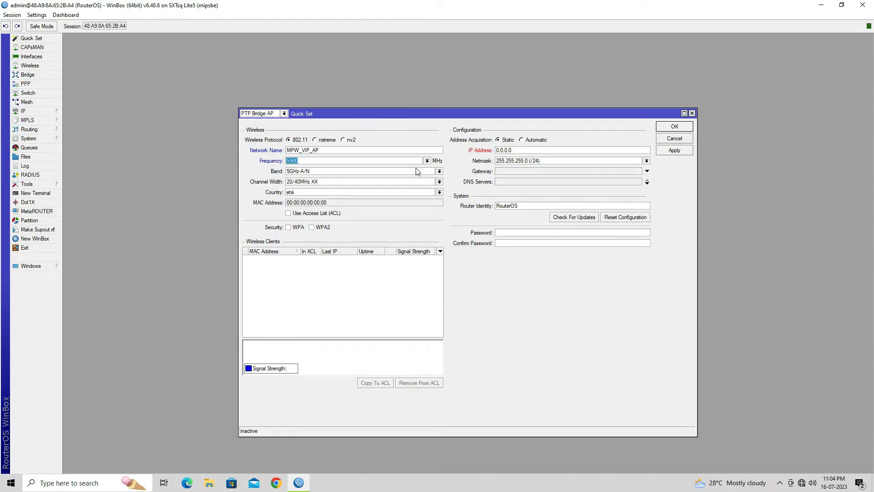
left_click(439, 171)
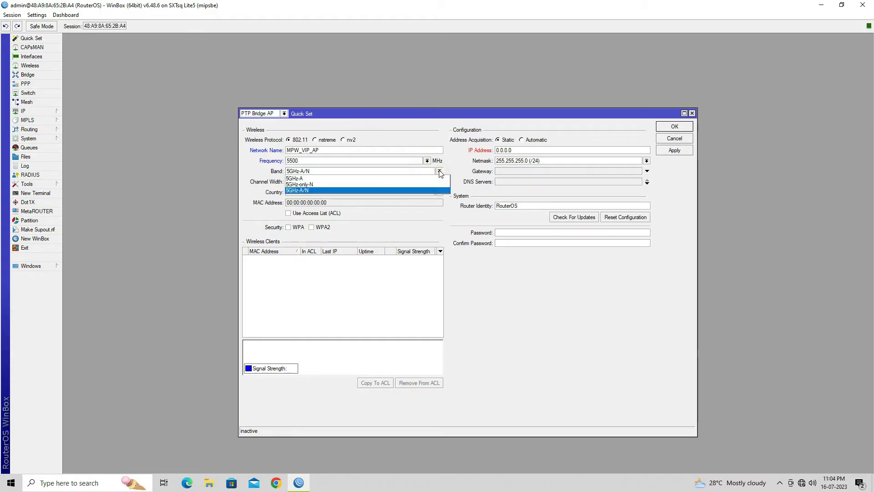
left_click(417, 190)
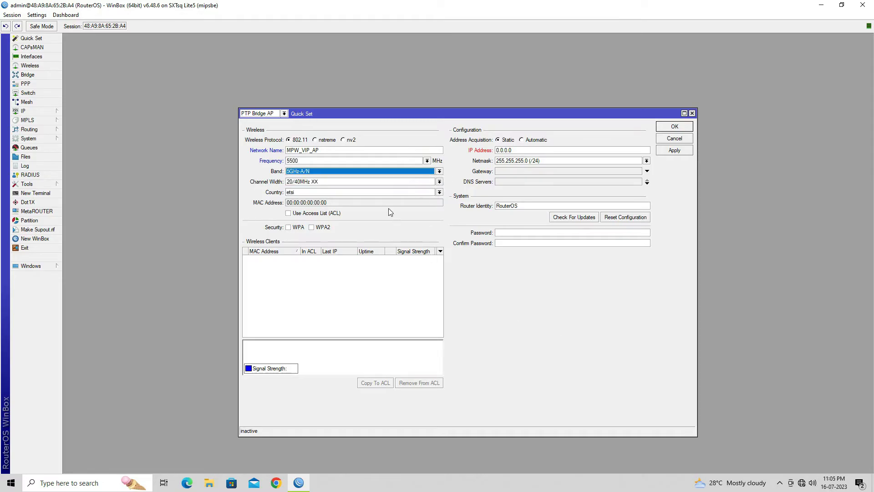
Step: Set the country to no_country_set and enable WPA2 security
left_click(369, 194)
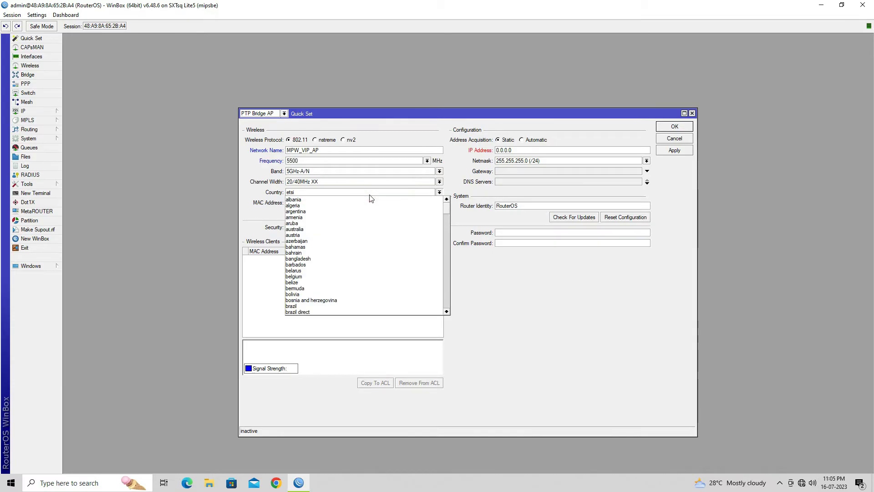
type("no_country_s")
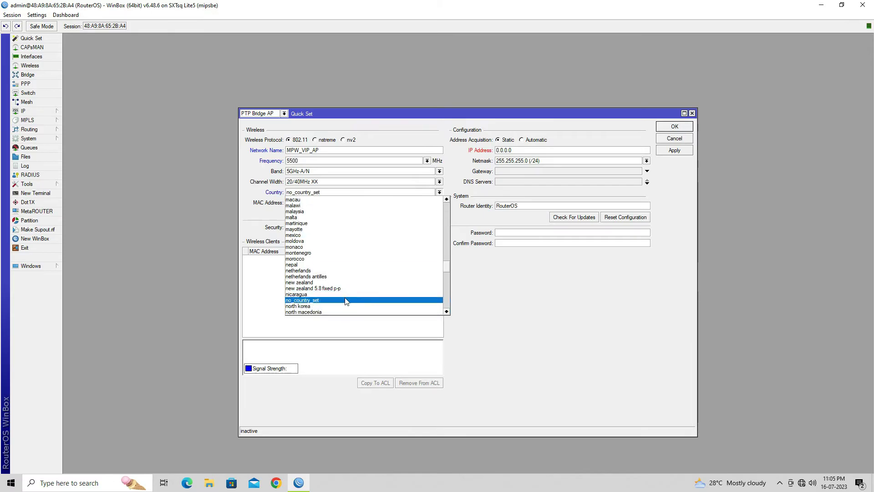
left_click(346, 301)
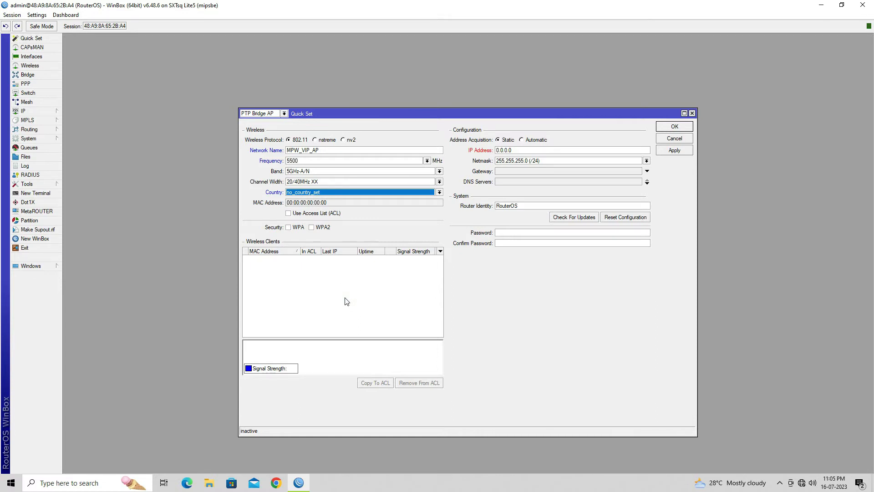
left_click(312, 228)
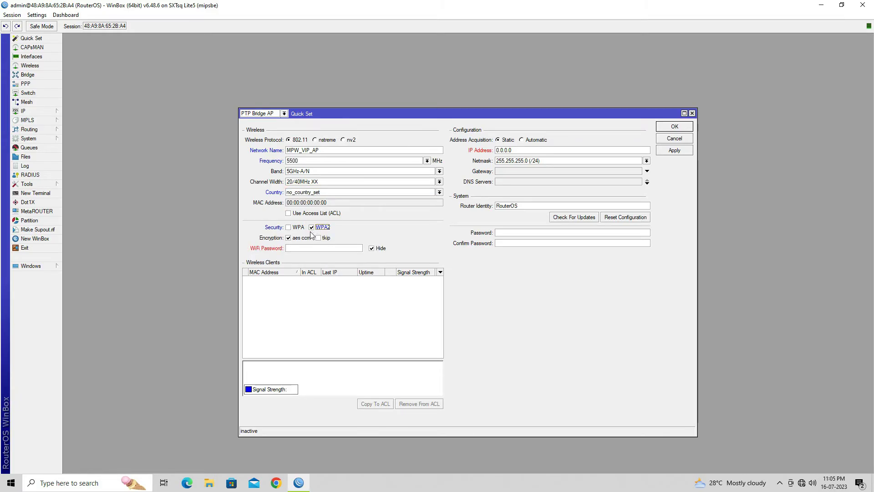
Step: Enter the WiFi password for the WPA2-secured link
left_click(300, 247)
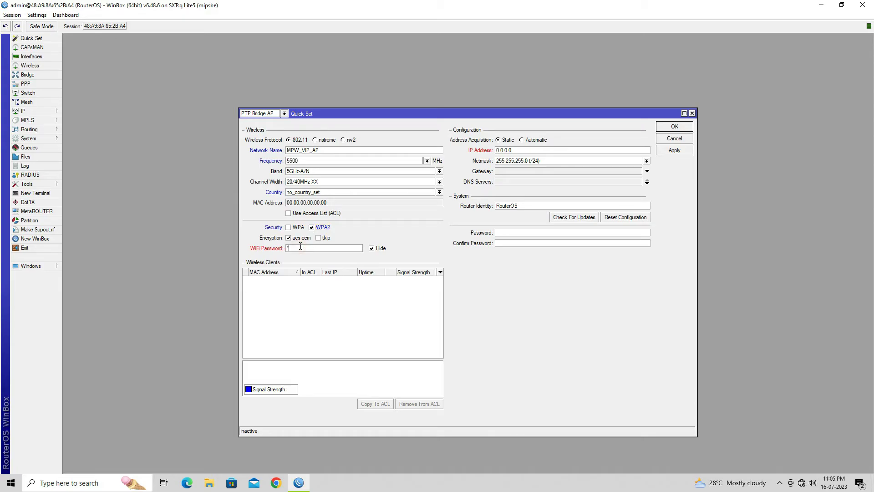
type("********")
Step: Set static IP 192.168.1.100 with gateway 192.168.1.1
left_click_drag(514, 151, 493, 155)
type("192.168.1.100")
left_click(518, 175)
type("192")
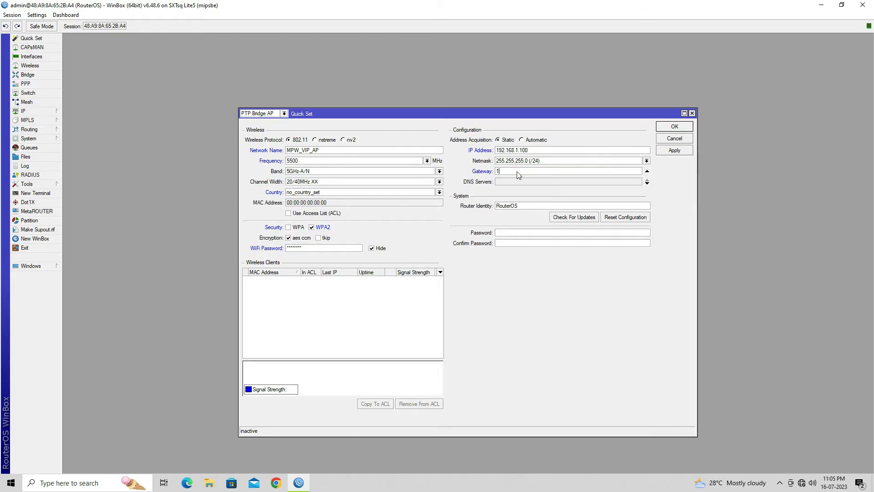
type(".168.1.1")
Step: Add DNS servers 8.8.8.8 and 4.2.2.2
left_click(521, 182)
type("8.8.8.8")
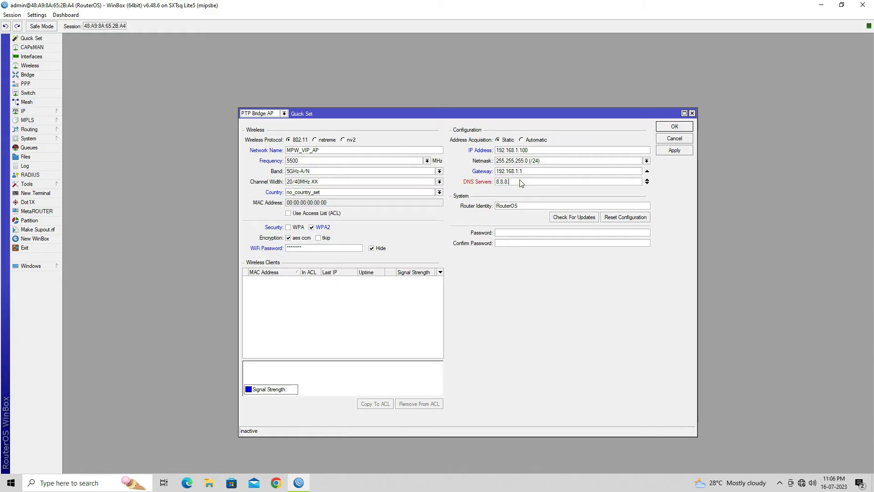
left_click(647, 183)
type("4.2.2.2")
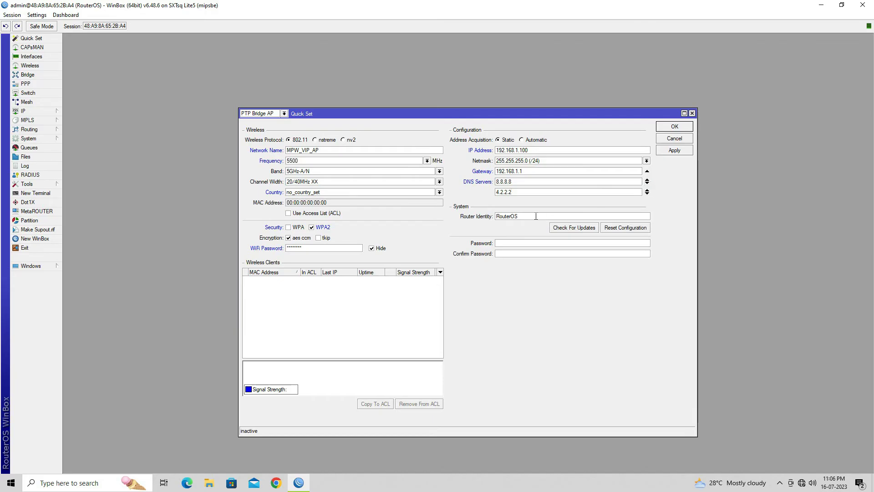
left_click_drag(529, 216, 494, 216)
Step: Set router identity 'Access Point', enter the admin password, and apply the Quick Set
type("A")
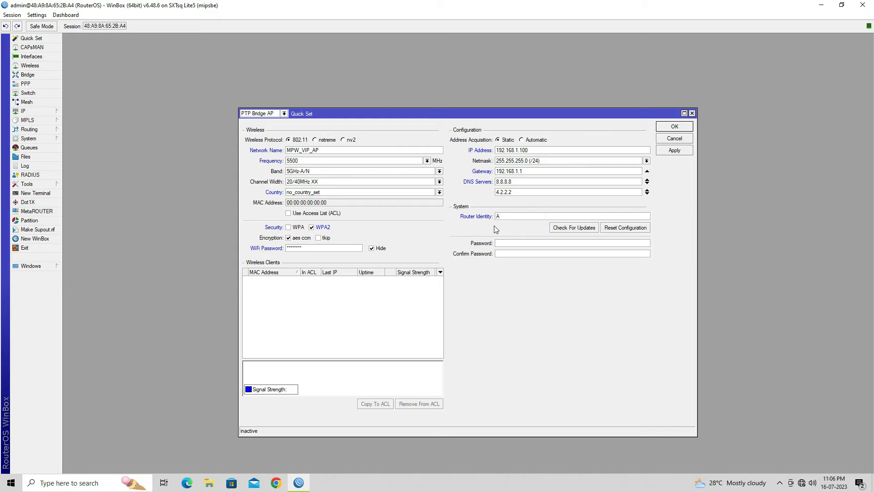
type("ccess Point")
left_click(505, 244)
type("***")
left_click(688, 152)
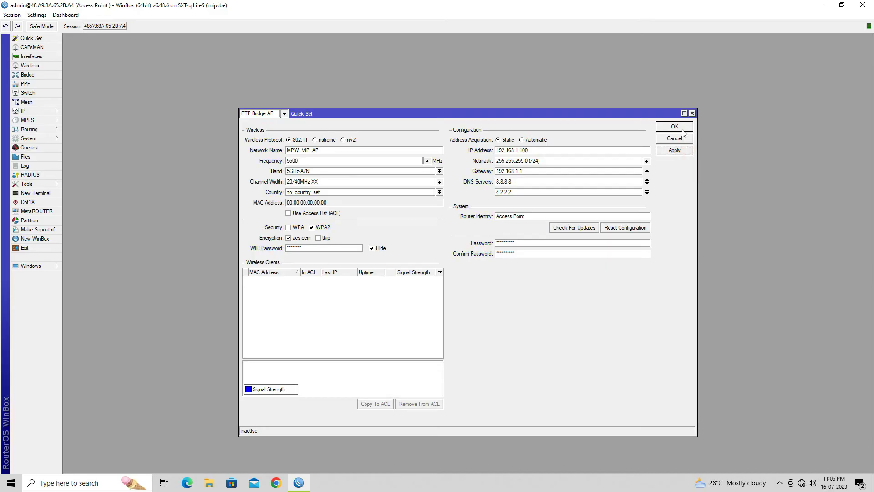
left_click(682, 128)
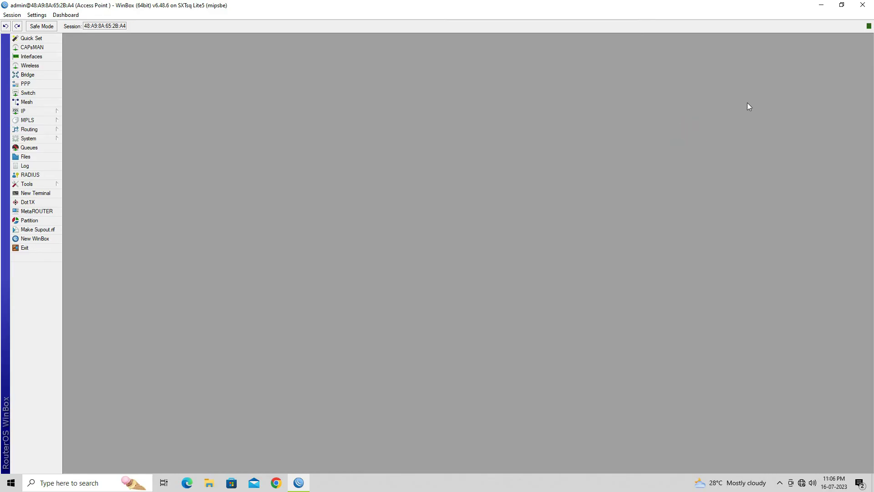
Step: Close the session, reopen WinBox, and check that the device is listed as Access Point
left_click(862, 5)
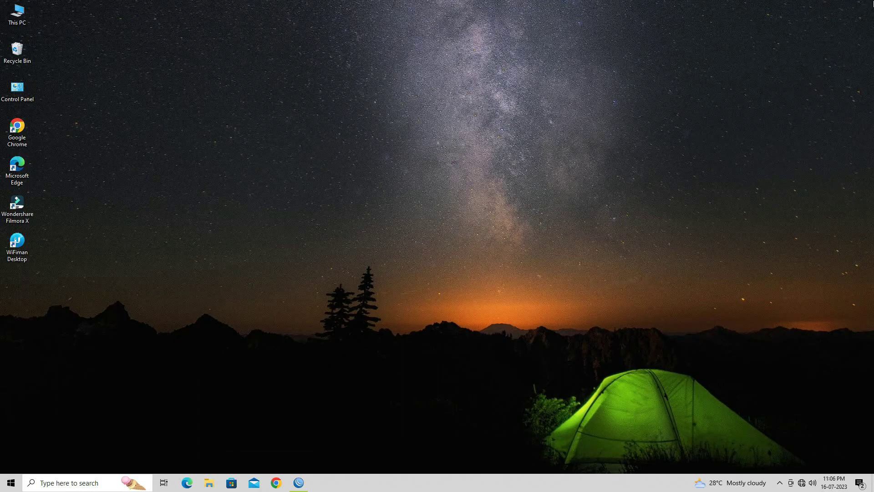
right_click(401, 135)
left_click(423, 160)
left_click(298, 482)
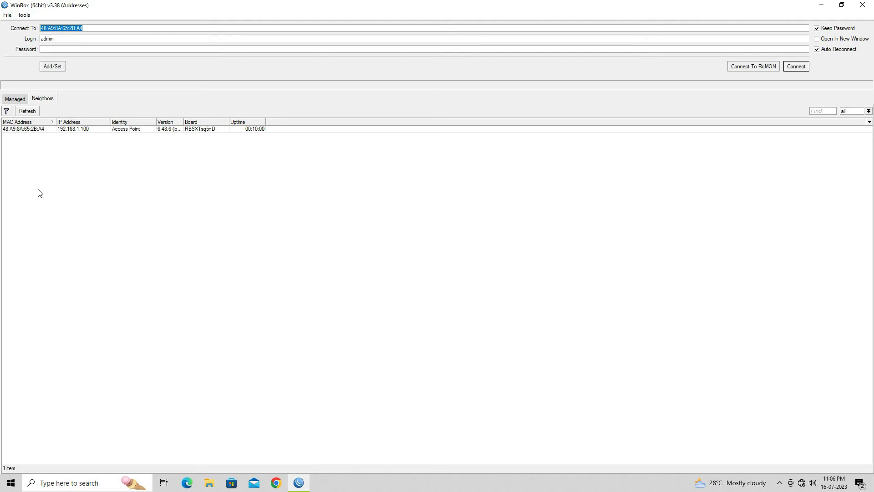
left_click(38, 130)
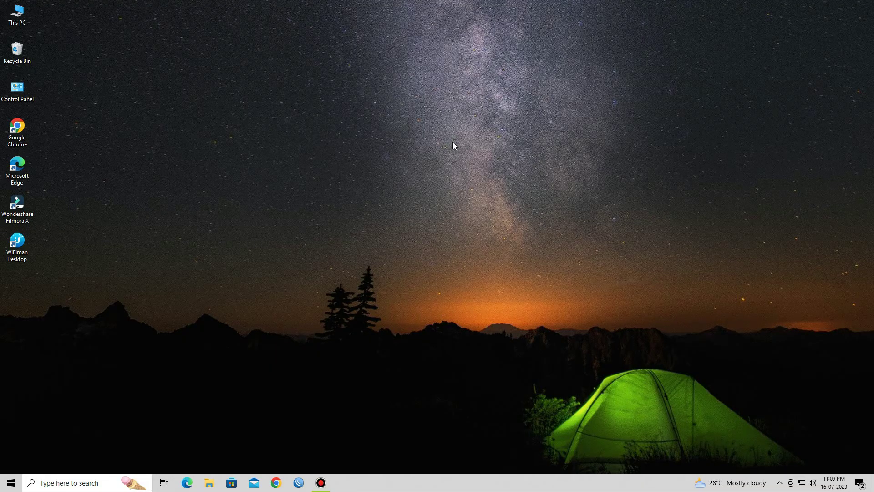
left_click(305, 487)
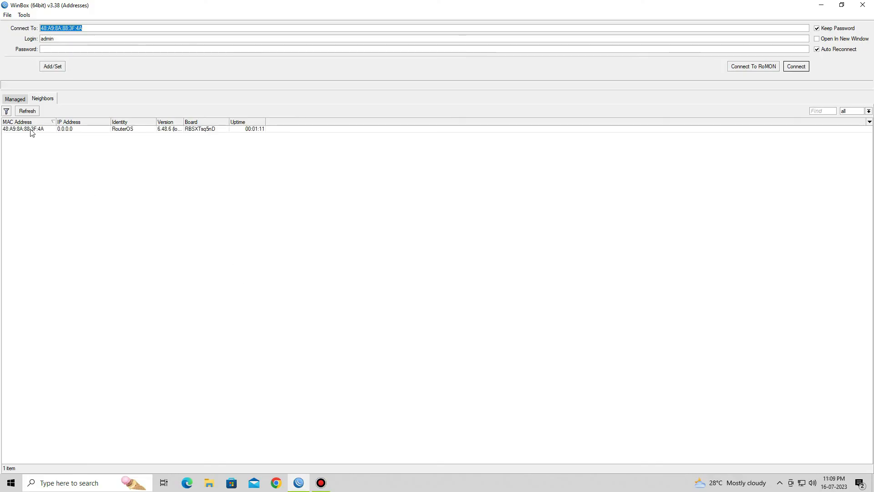
Step: Log in to the second RouterOS device and set its Quick Set mode to PTP Bridge CPE
left_click(31, 130)
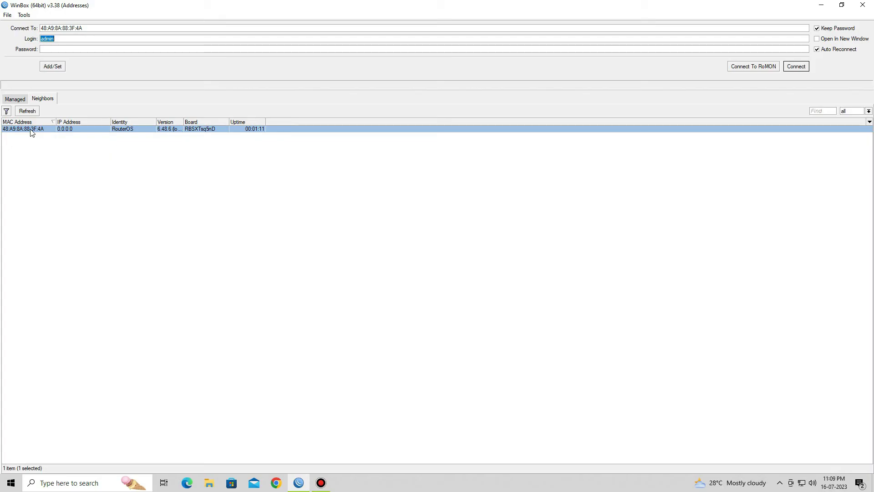
left_click(792, 68)
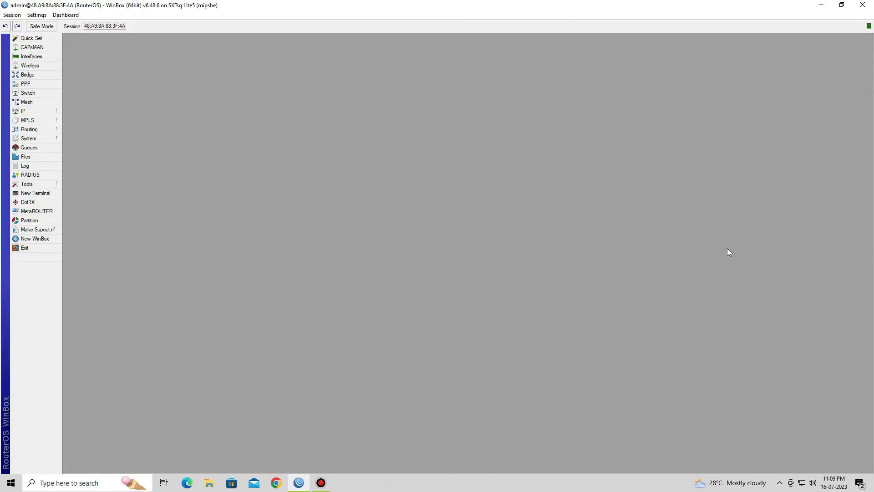
left_click(51, 38)
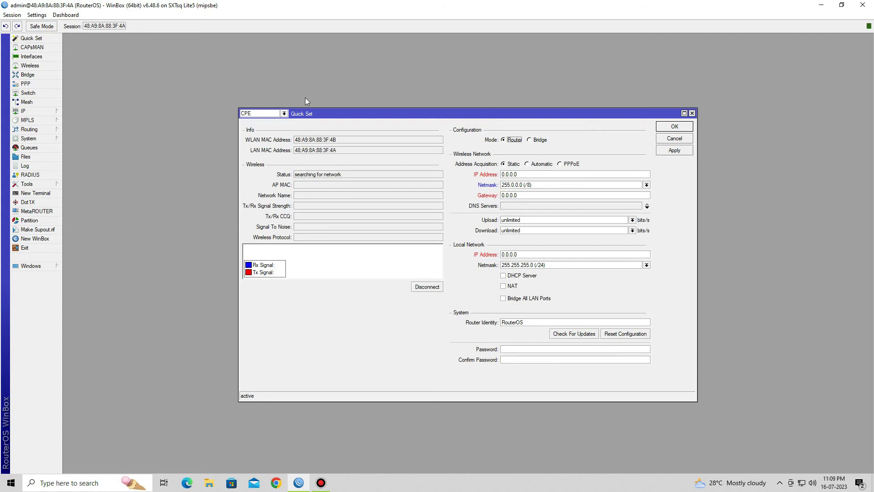
left_click(285, 113)
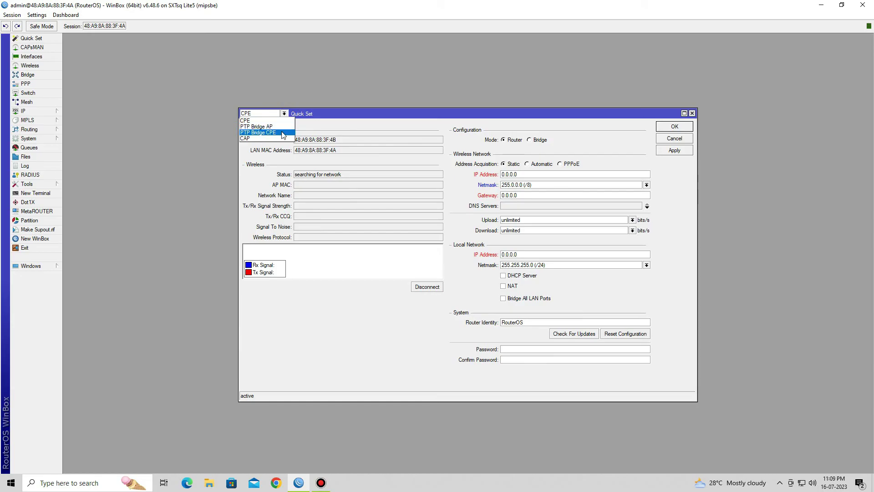
left_click(283, 133)
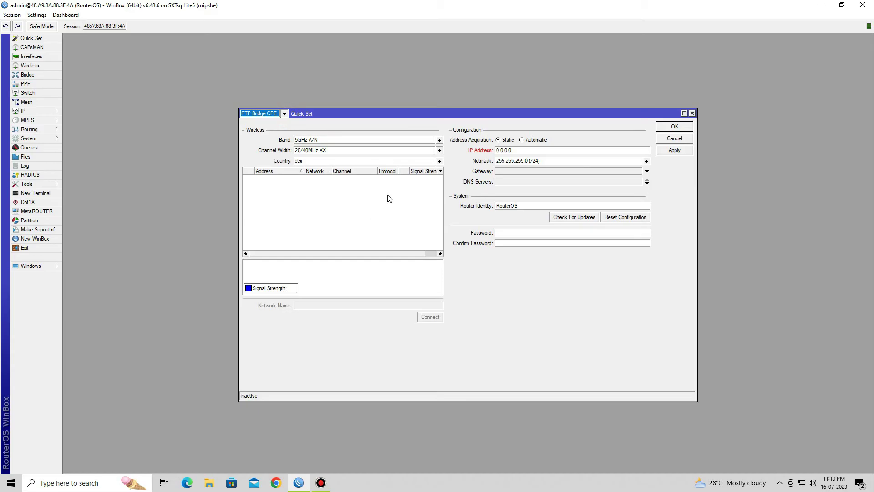
Step: Choose no_country_set as the Country on the client device
left_click(439, 162)
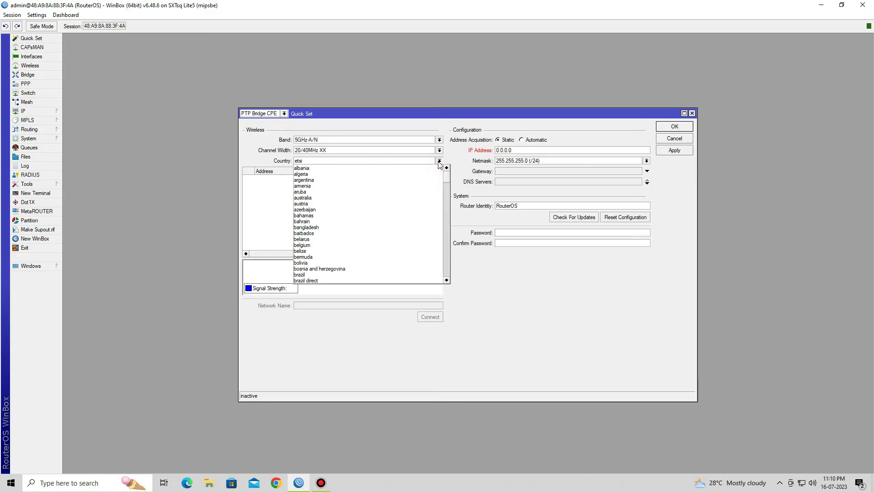
type("no_country_s")
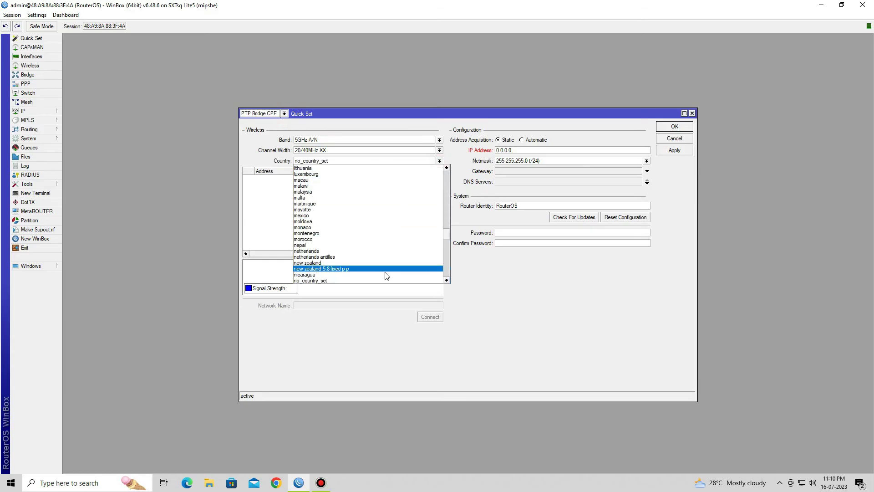
left_click(386, 280)
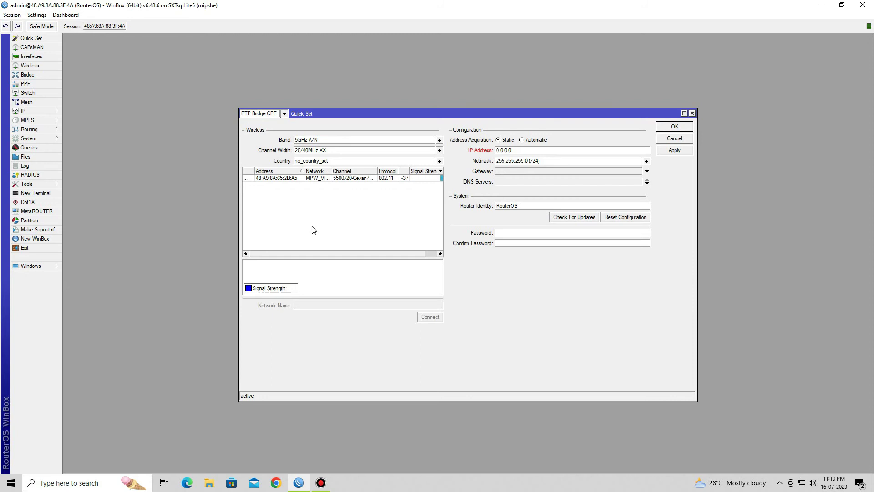
Step: Select MPW_VIP_AP from the scan list, enter its WiFi password, and connect
left_click(309, 178)
left_click_drag(329, 174, 393, 174)
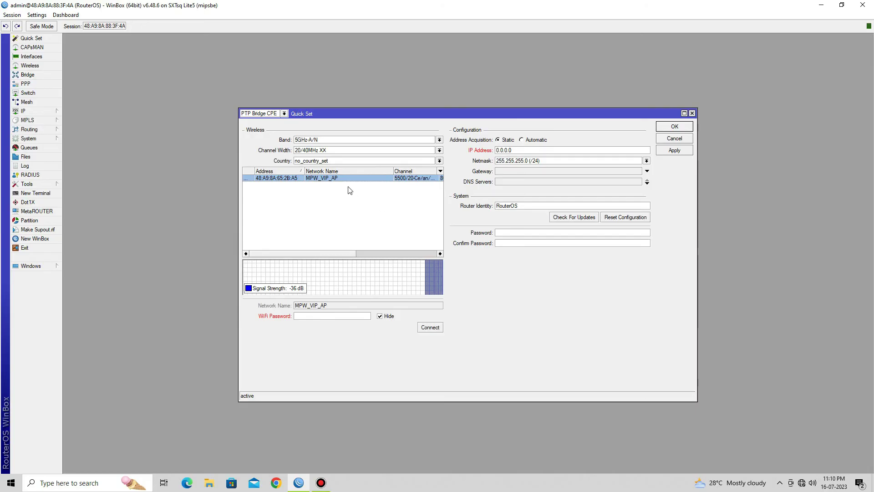
left_click(316, 317)
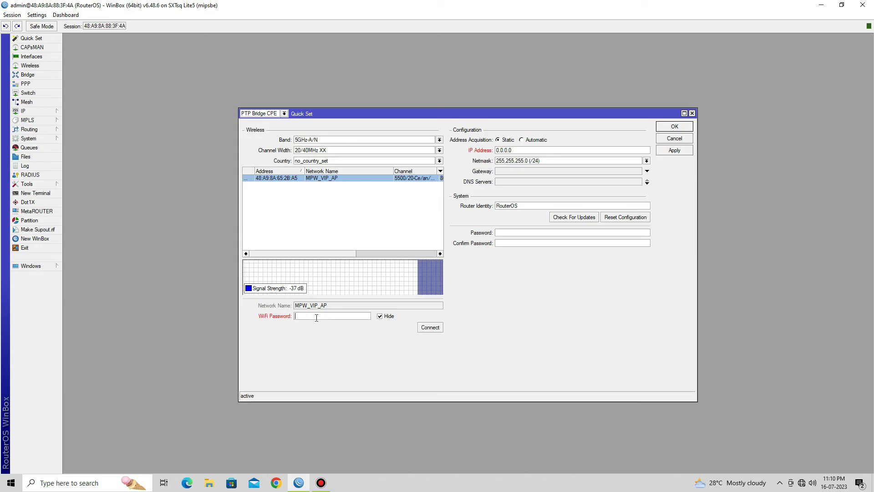
type("********")
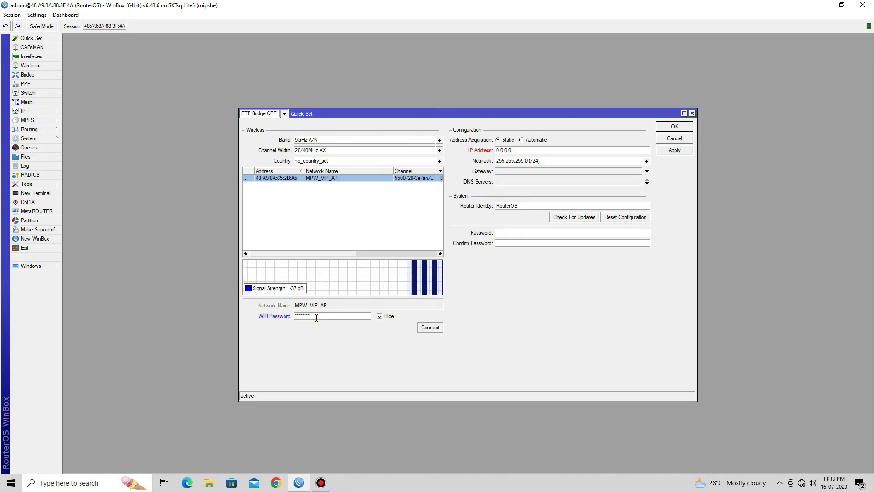
left_click(429, 327)
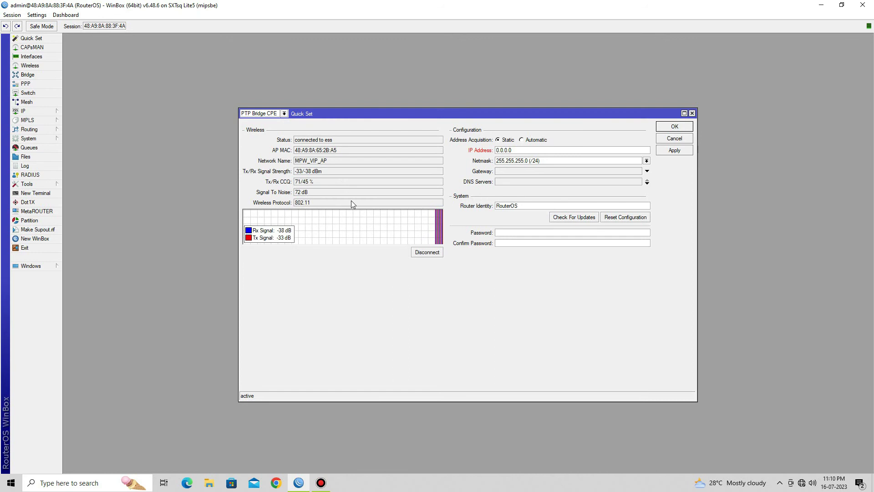
Step: Keep static addressing with IP 192.168.1.101 and gateway 192.168.1.1
left_click(498, 140)
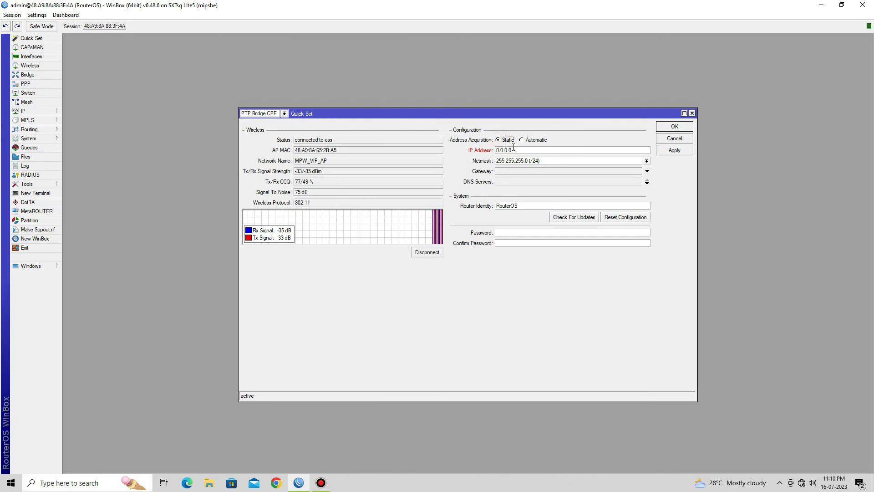
double_click(505, 151)
type("192.16")
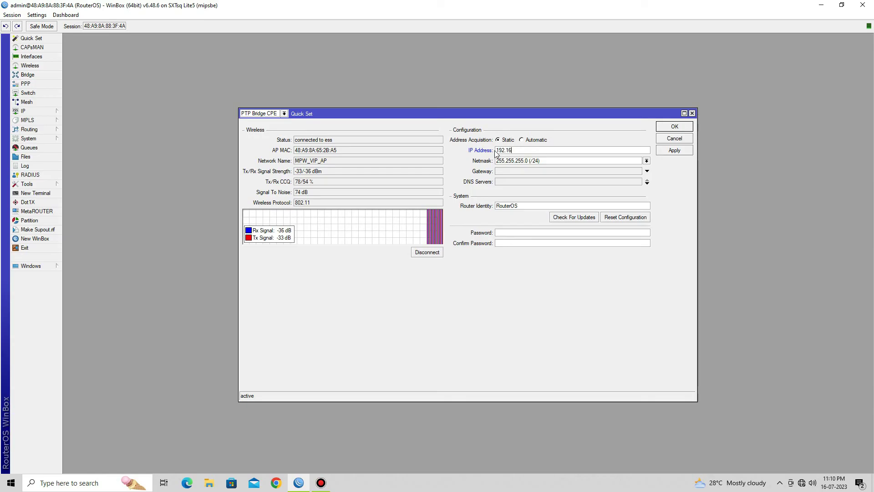
type("8.1.101")
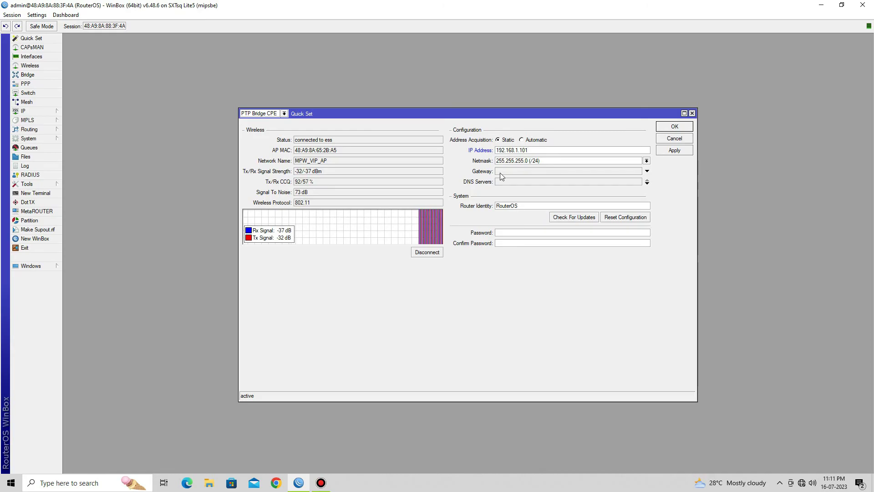
left_click(501, 173)
type("19")
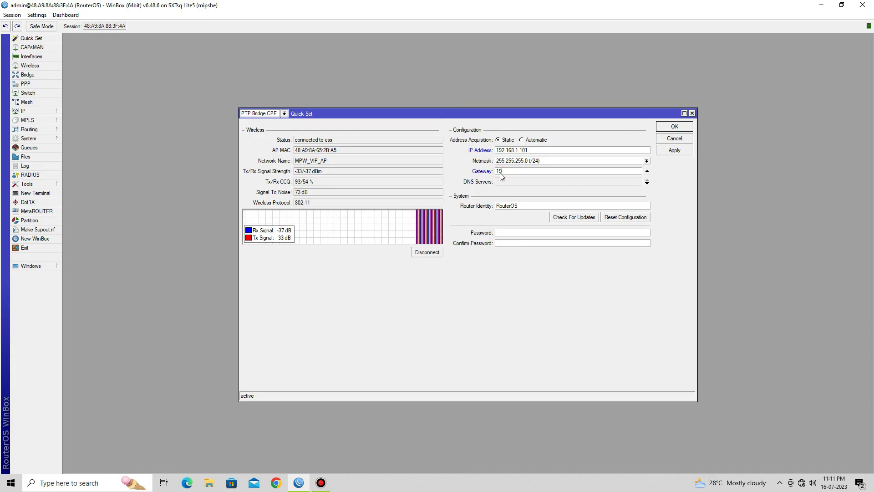
type("2.168")
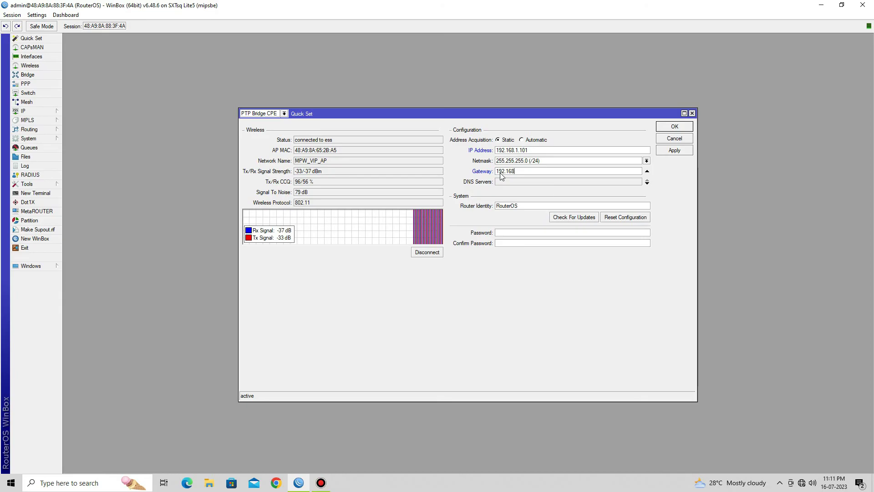
type(".1.1")
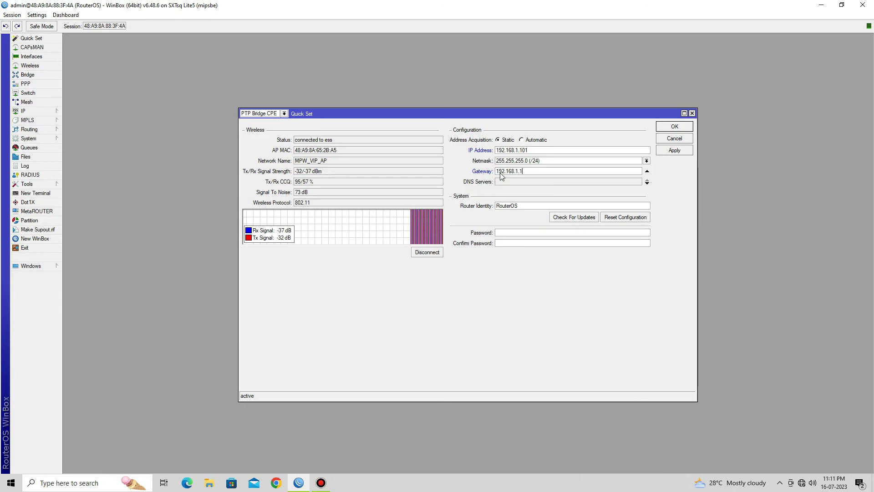
Step: Enter DNS servers 4.2.2.2 and 8.8.8.8
left_click(505, 182)
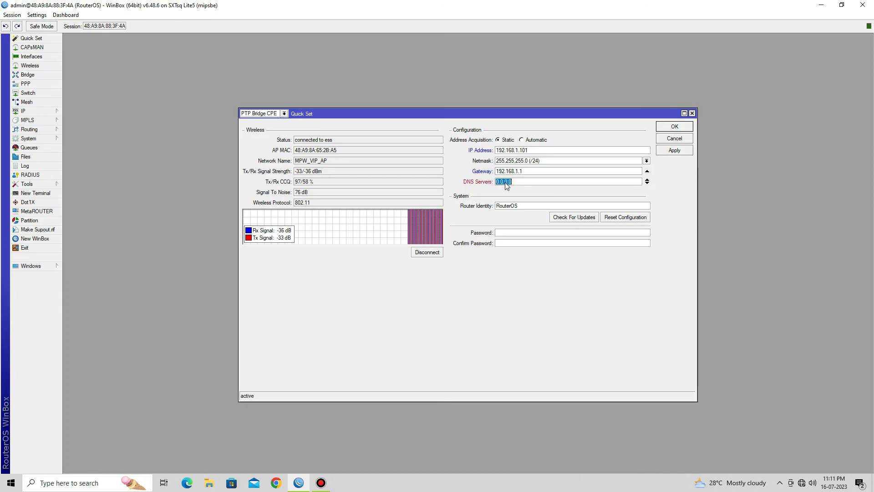
type("4.2")
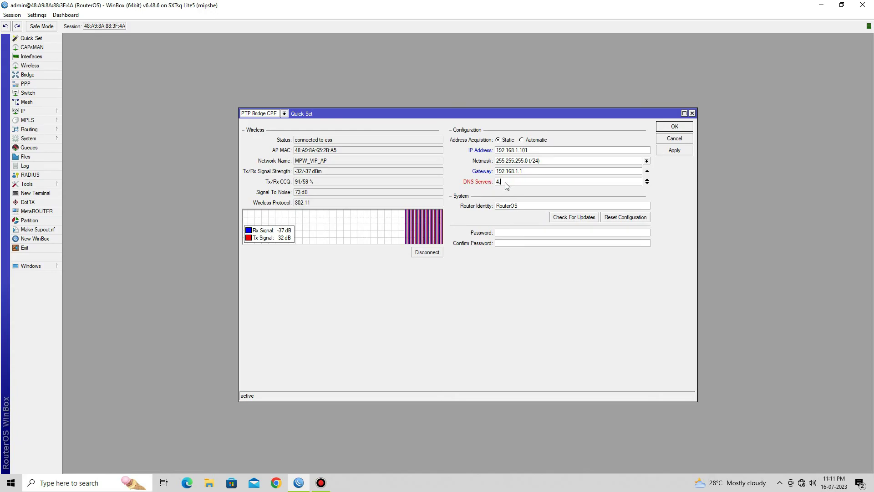
type(".2.2")
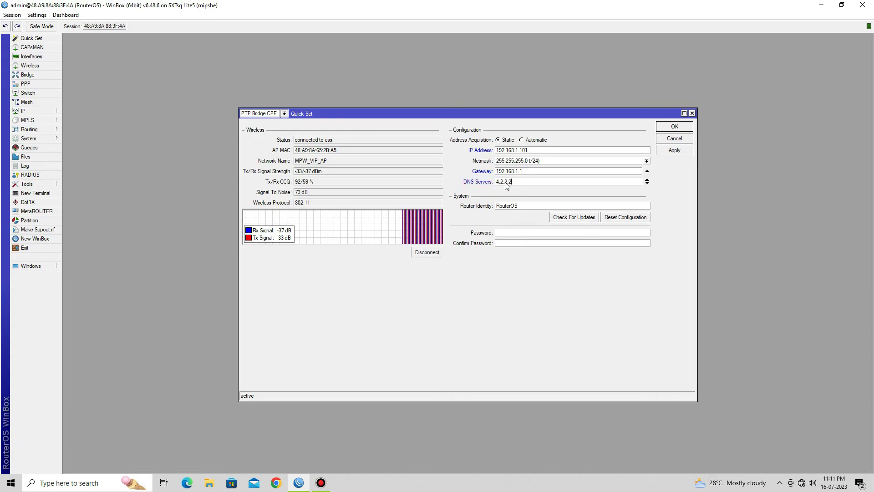
left_click(646, 184)
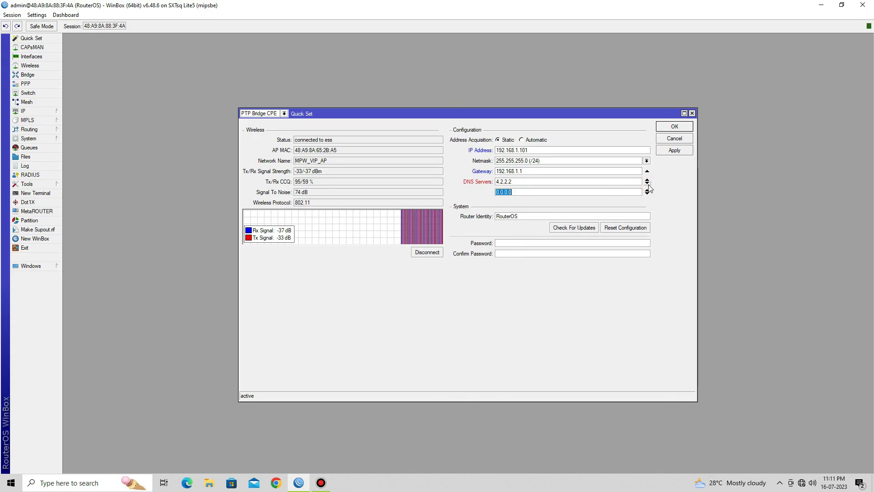
type("8.8.8.")
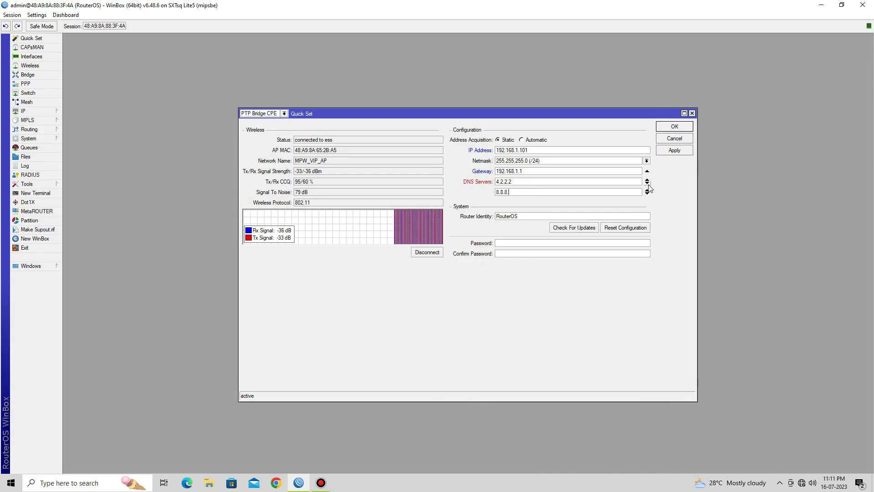
type("8")
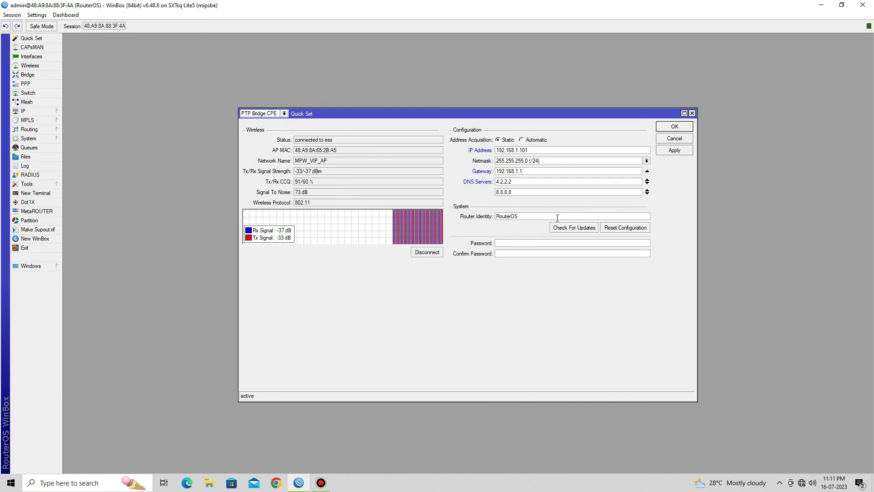
Step: Change the router identity from RouterOS to Station
left_click_drag(520, 217, 498, 221)
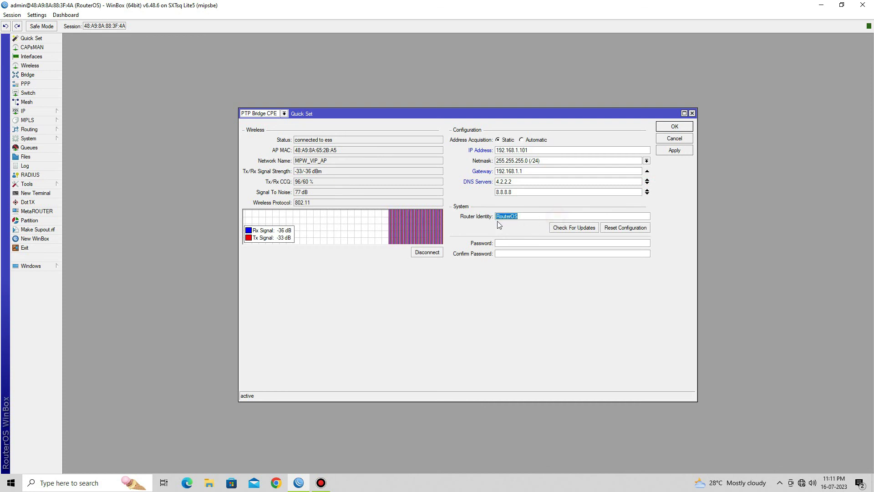
type("Sta")
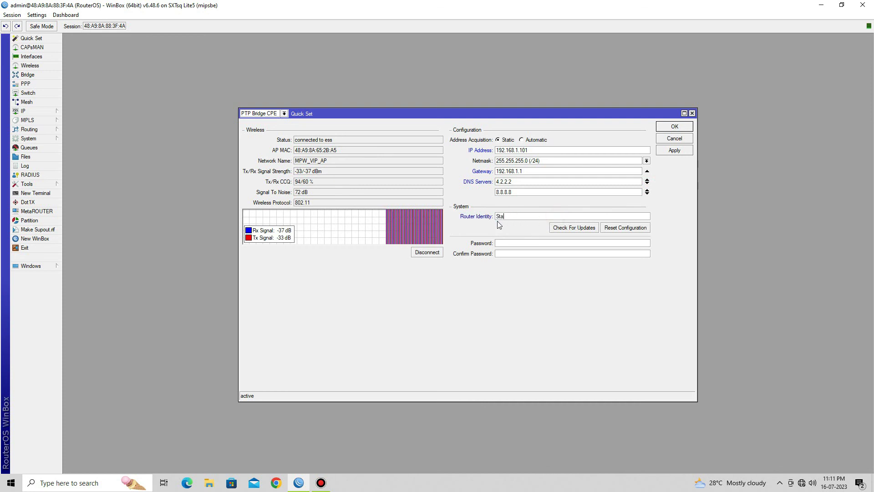
type("tiomn")
key("BackSpace")
type("n")
Step: Set and confirm the admin login password, then apply the settings and close Quick Set
left_click(522, 243)
type("******")
key("Tab")
type("**")
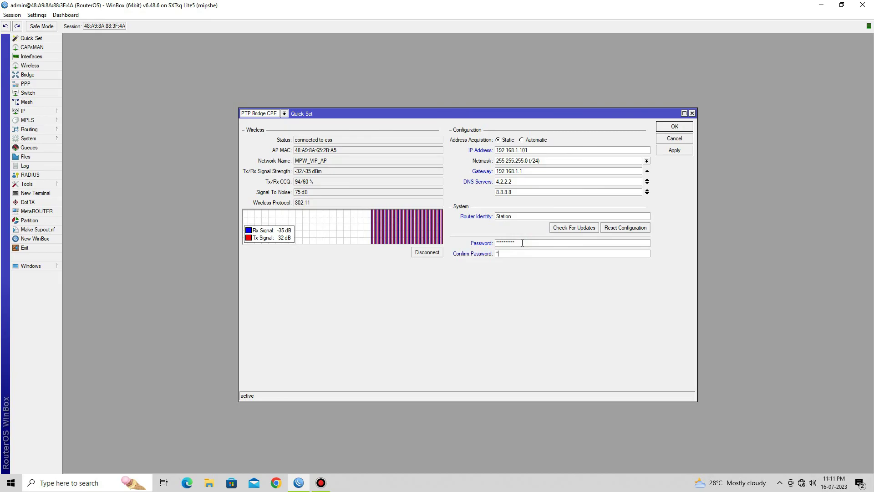
type("****")
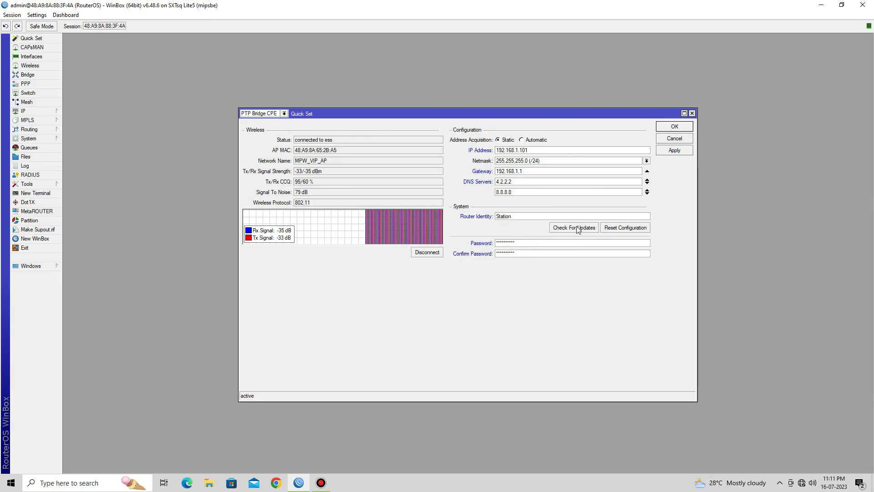
left_click(681, 151)
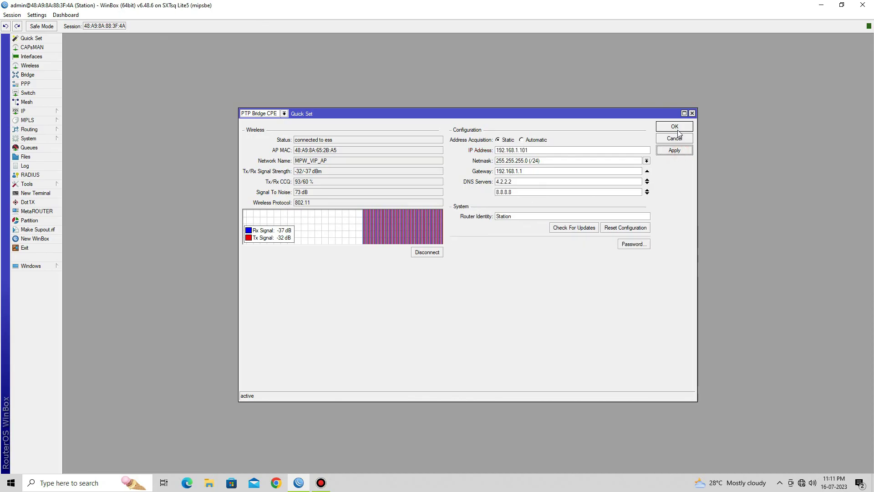
left_click(677, 130)
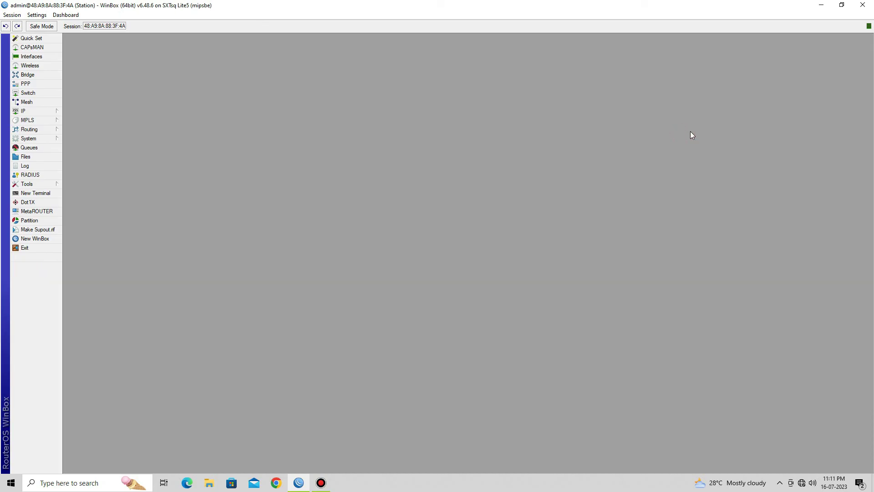
Step: Close the WinBox session window for the Station router
left_click(863, 6)
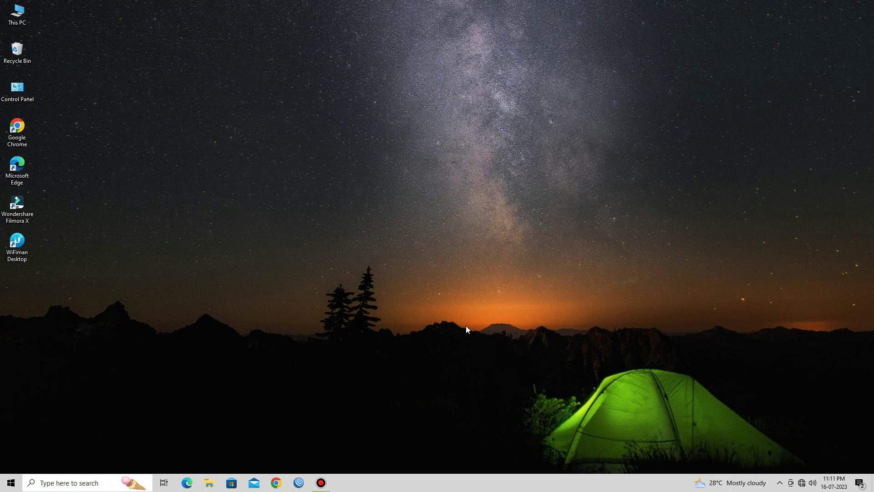
Step: Bring WinBox back and check the neighbors list for Station (192.168.1.101) and Access Point (192.168.1.100)
left_click(304, 482)
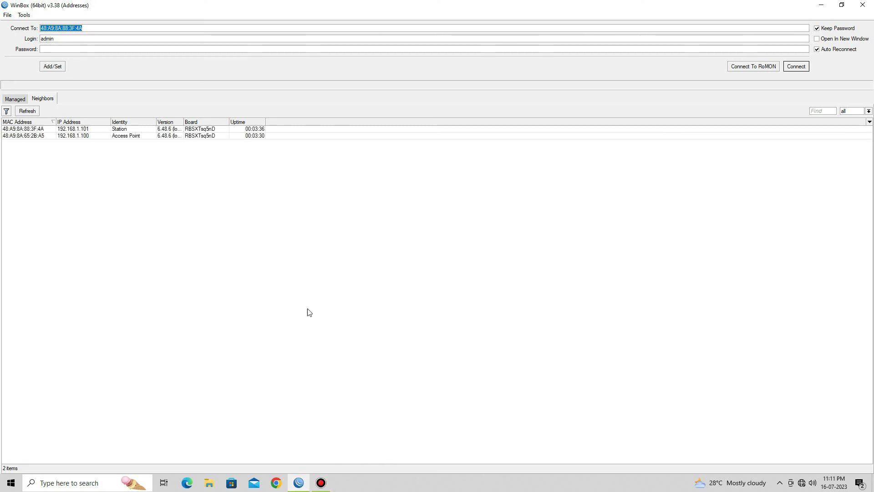
left_click(73, 178)
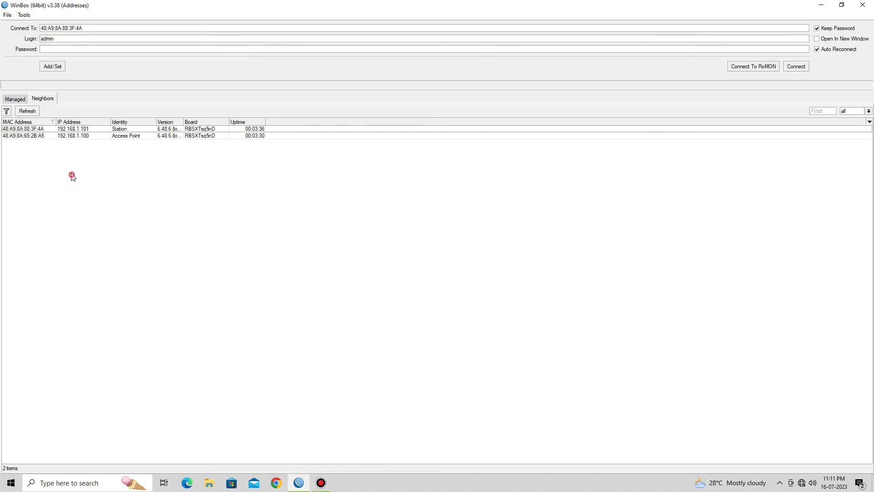